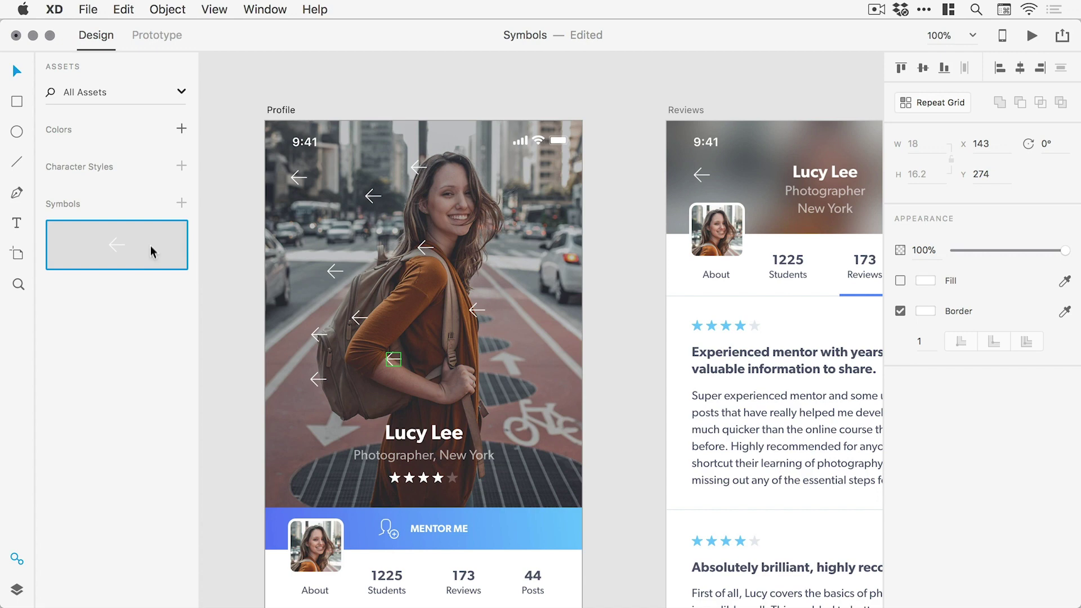
Step: Drop three more back-arrow symbol instances across the Profile photo and zoom in
drag(153, 251, 465, 359)
mouse_move(153, 252)
mouse_down()
mouse_move(495, 254)
mouse_move(521, 173)
mouse_up()
mouse_move(181, 242)
mouse_down()
mouse_move(533, 393)
mouse_move(541, 295)
mouse_up()
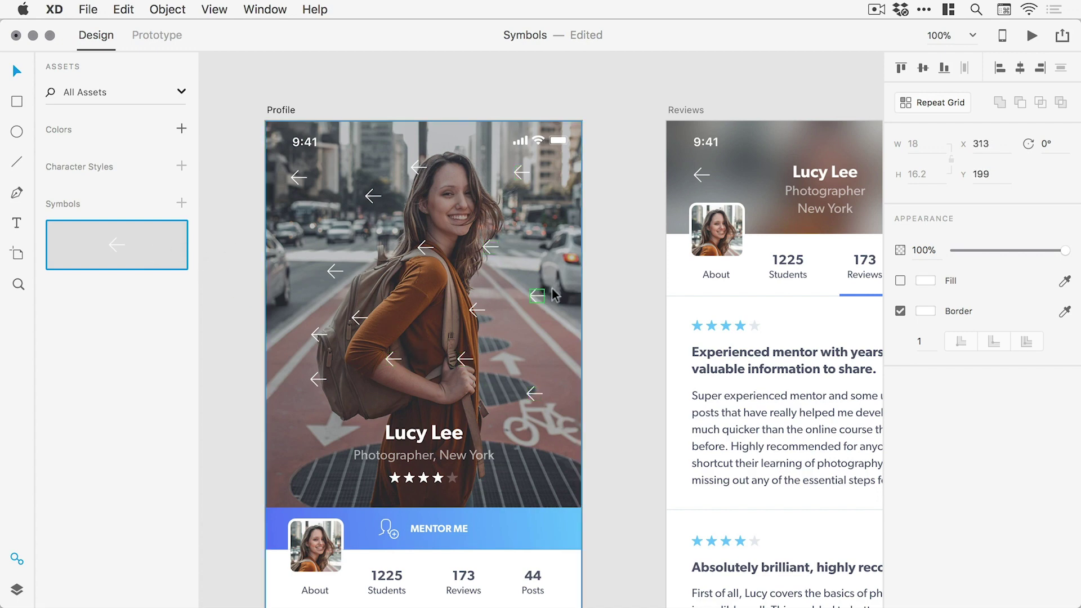
key(super+equal)
Step: Try stretching the top-left arrow instance, then undo the stretch
click(357, 184)
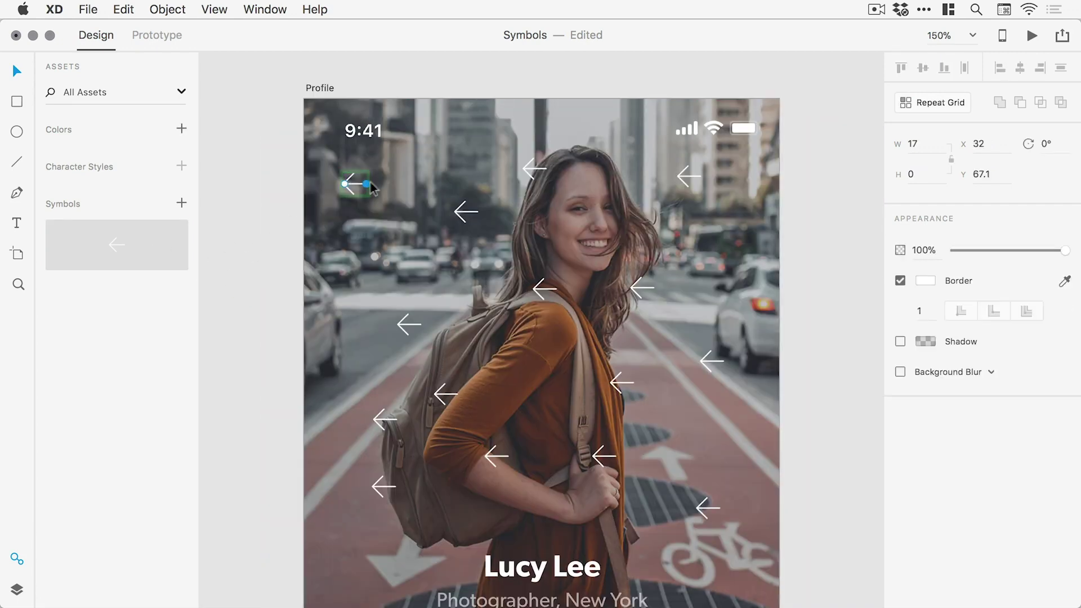
mouse_move(372, 188)
mouse_down()
mouse_move(347, 193)
mouse_move(414, 244)
mouse_up()
key(Escape)
key(Escape)
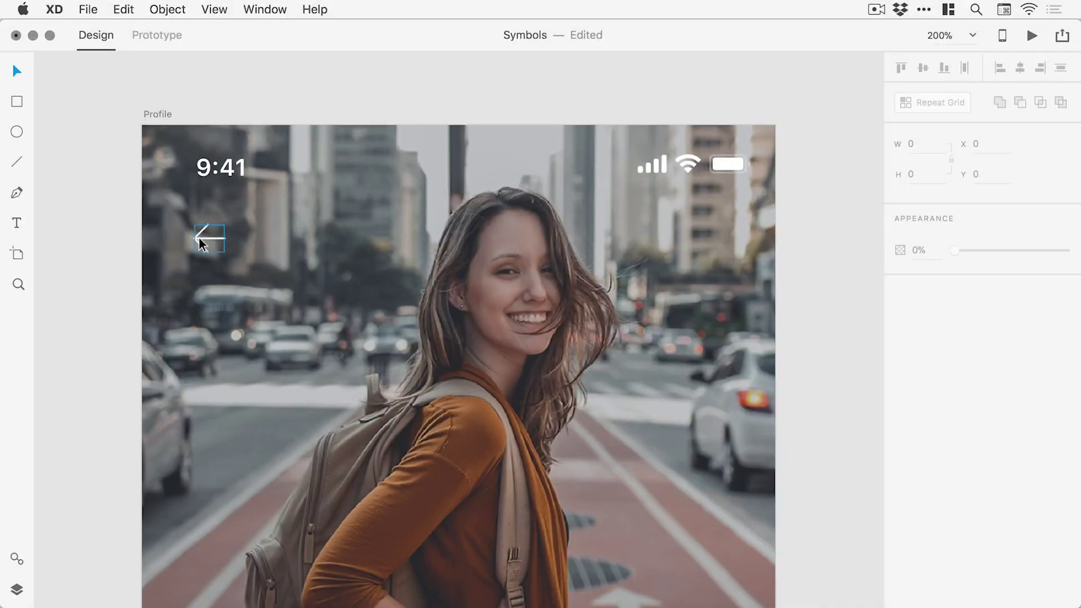
Step: Copy the remaining top-left back arrow with Edit > Copy and view all artboards
click(207, 240)
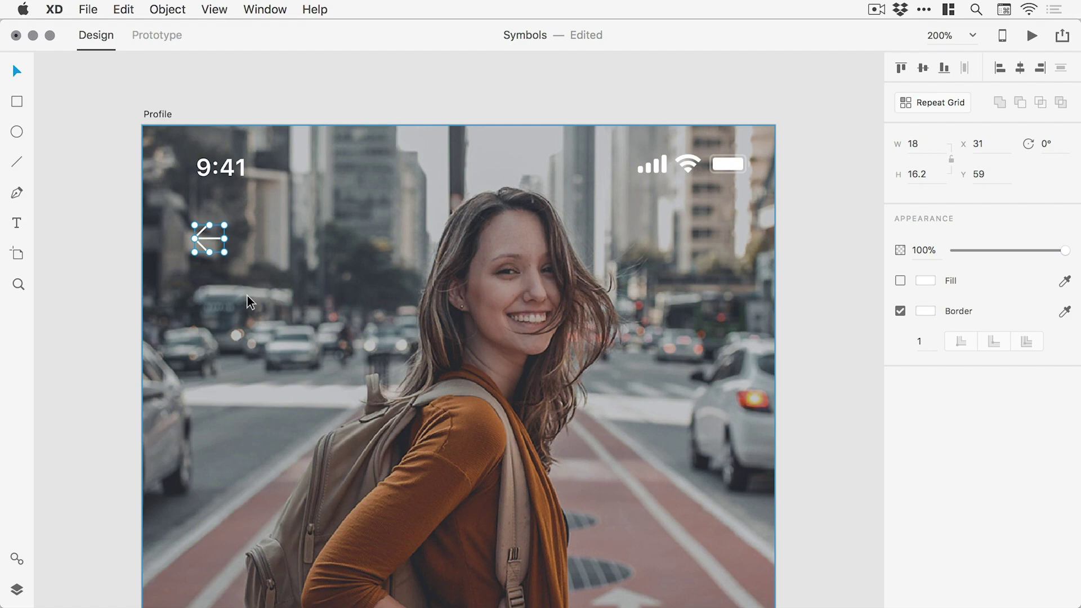
click(123, 10)
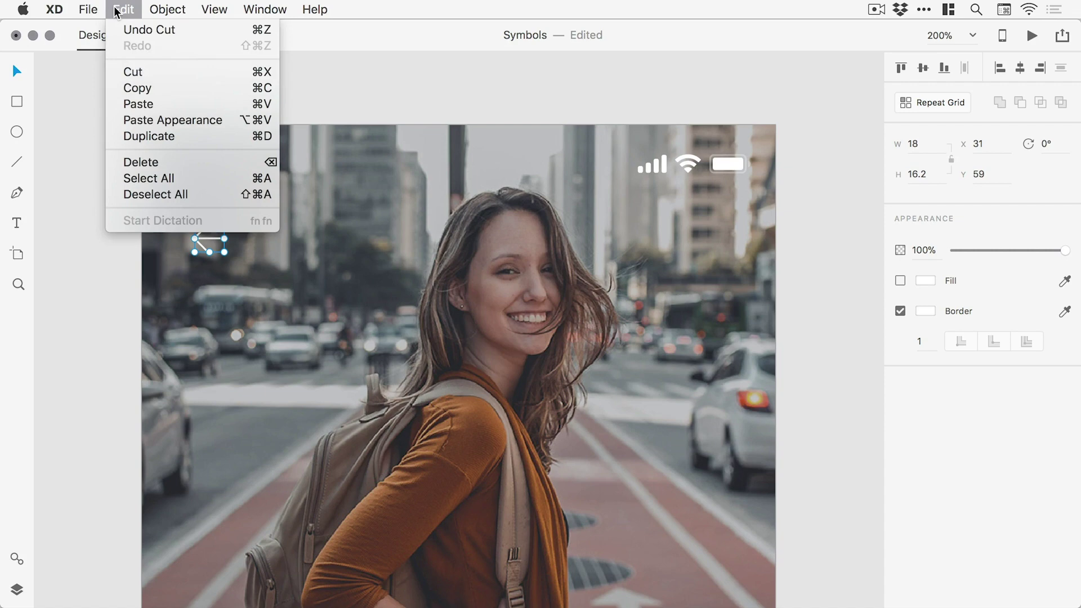
click(133, 89)
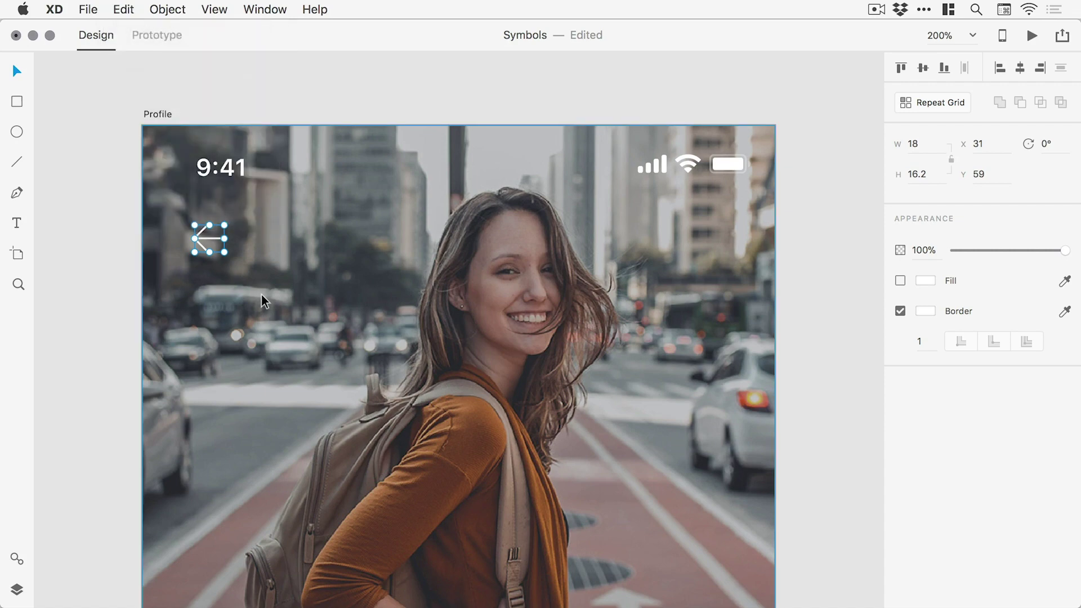
key(super+0)
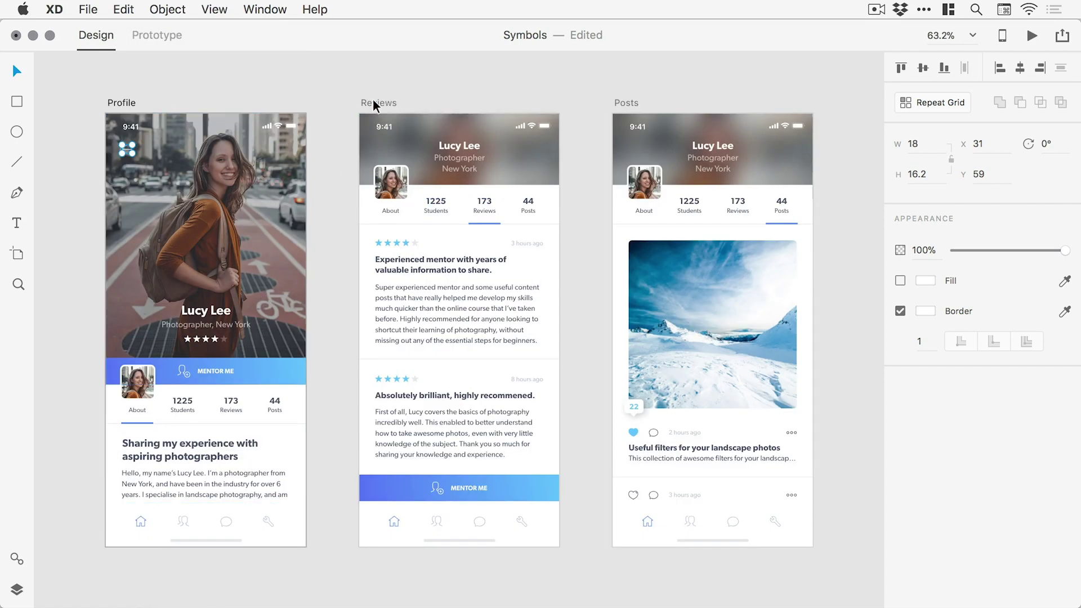
Step: Paste the back arrow onto the Reviews and Posts artboards, then zoom to Reviews
click(376, 103)
key(super+v)
click(626, 102)
key(super+v)
click(581, 85)
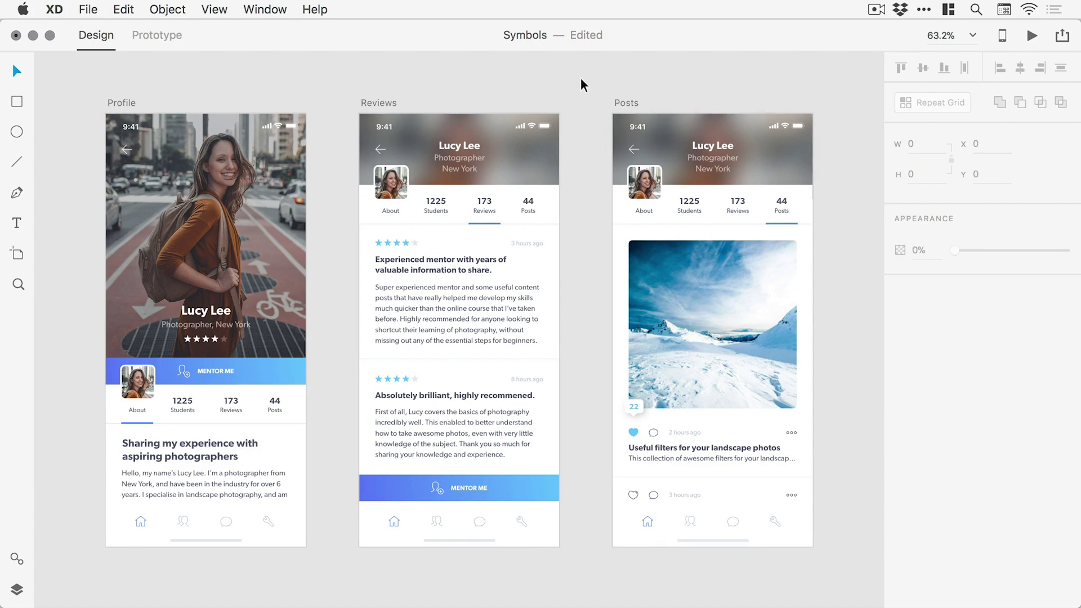
key(super+2)
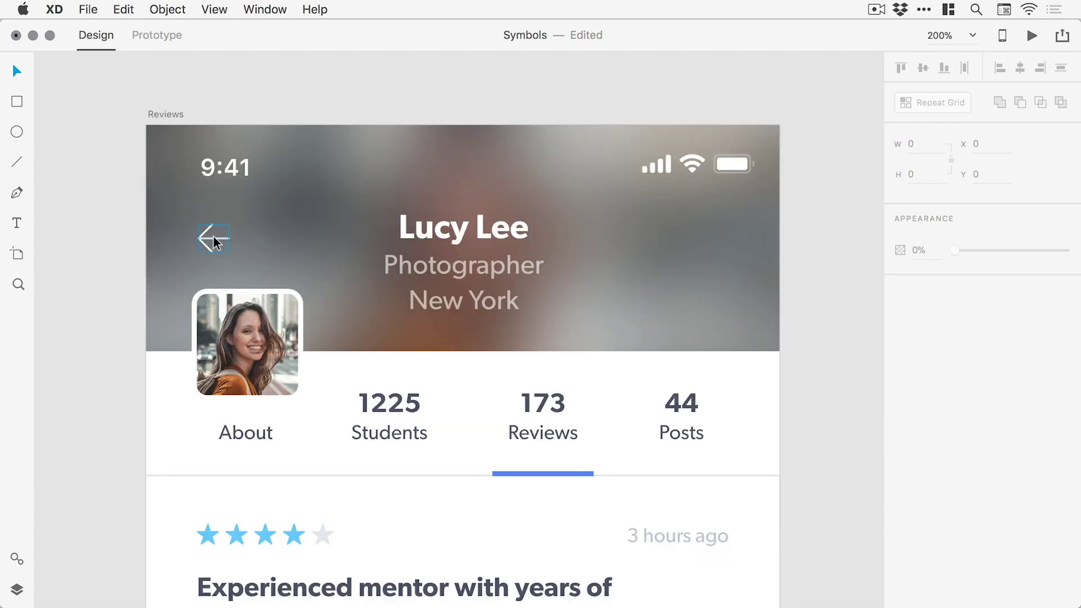
Step: Add the Reviews back arrow to Assets as a symbol
click(214, 239)
click(15, 558)
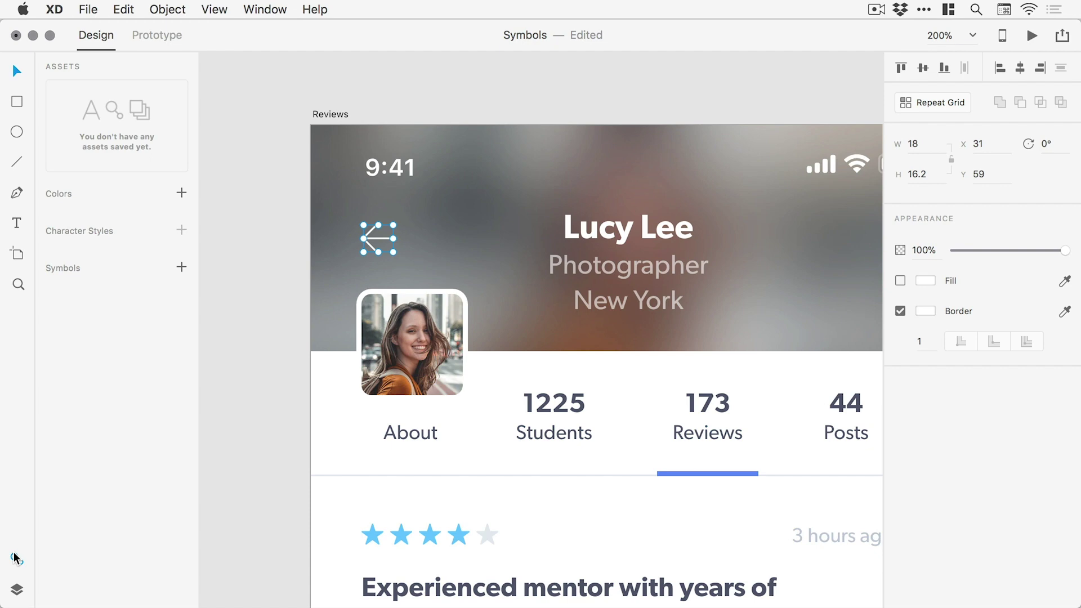
click(180, 269)
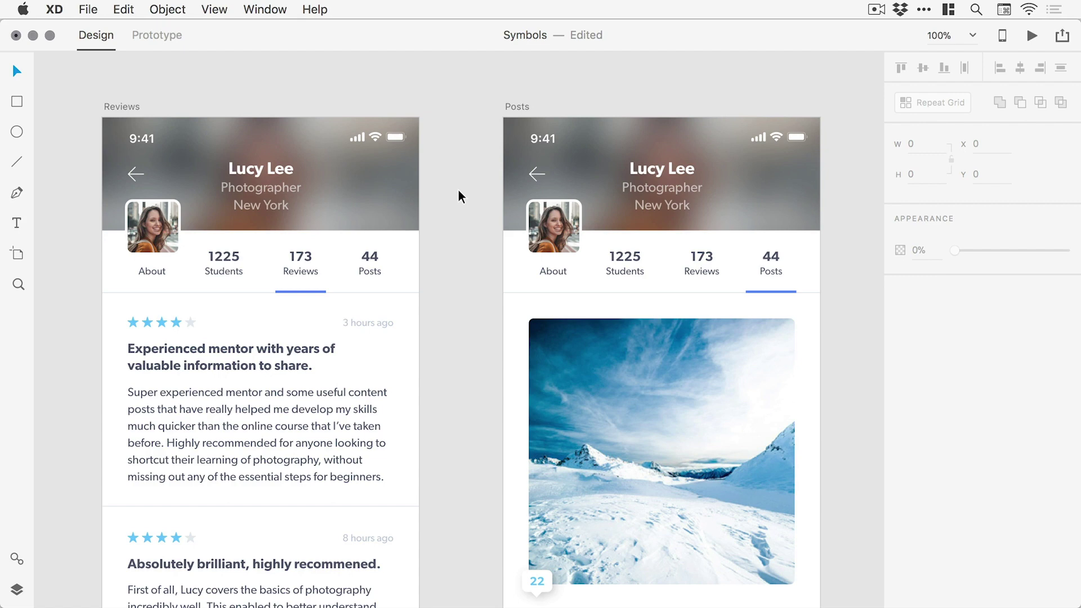
Step: Give the back arrow a light cyan (#4DD6FF) border with width 2
click(535, 176)
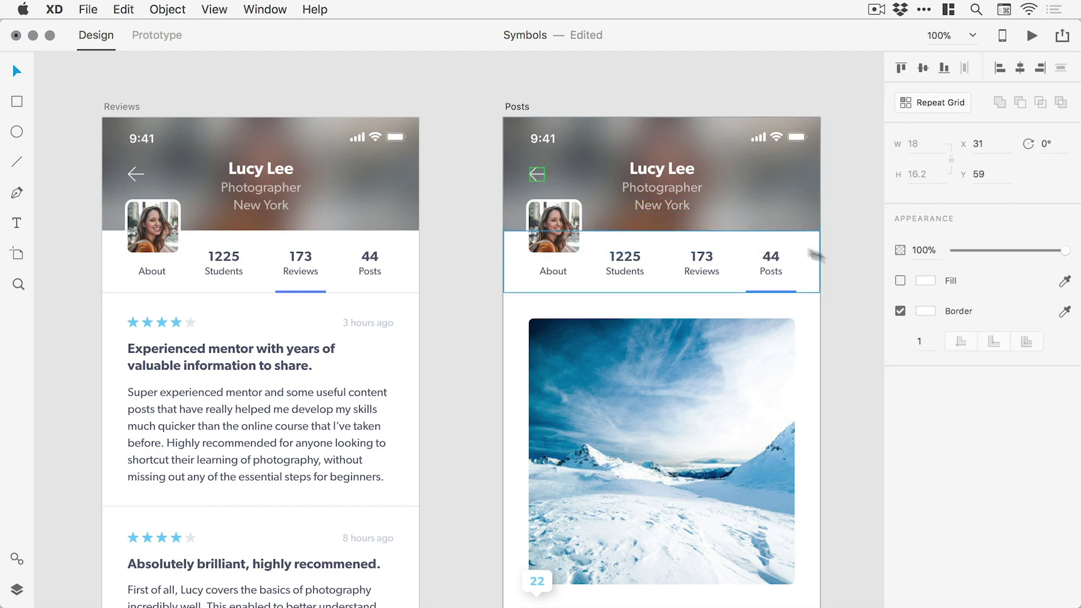
click(926, 311)
mouse_move(871, 267)
mouse_down()
mouse_move(870, 346)
mouse_move(869, 277)
mouse_up()
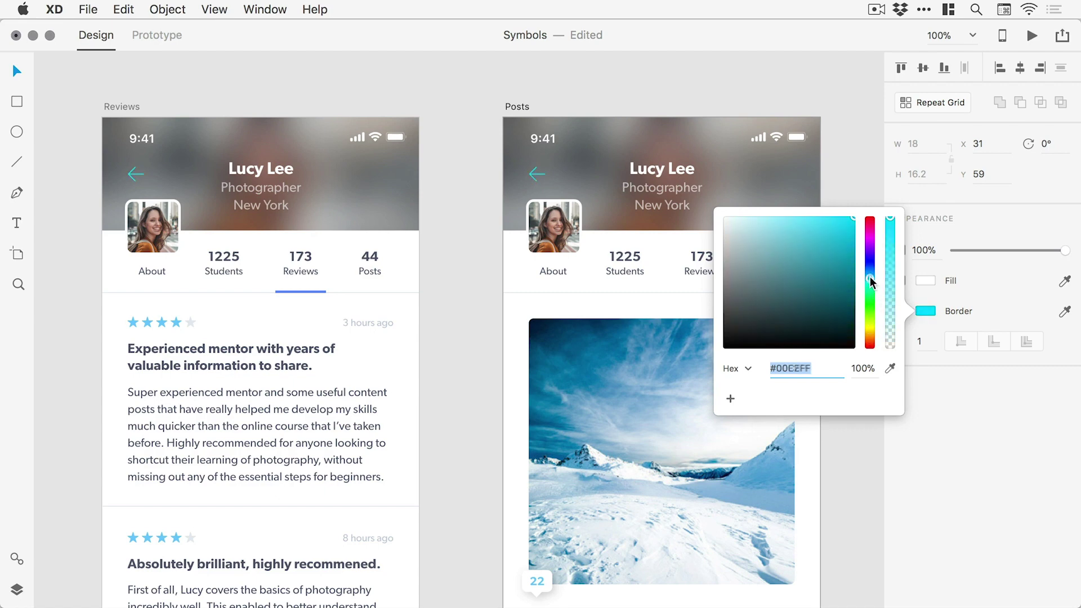
click(816, 221)
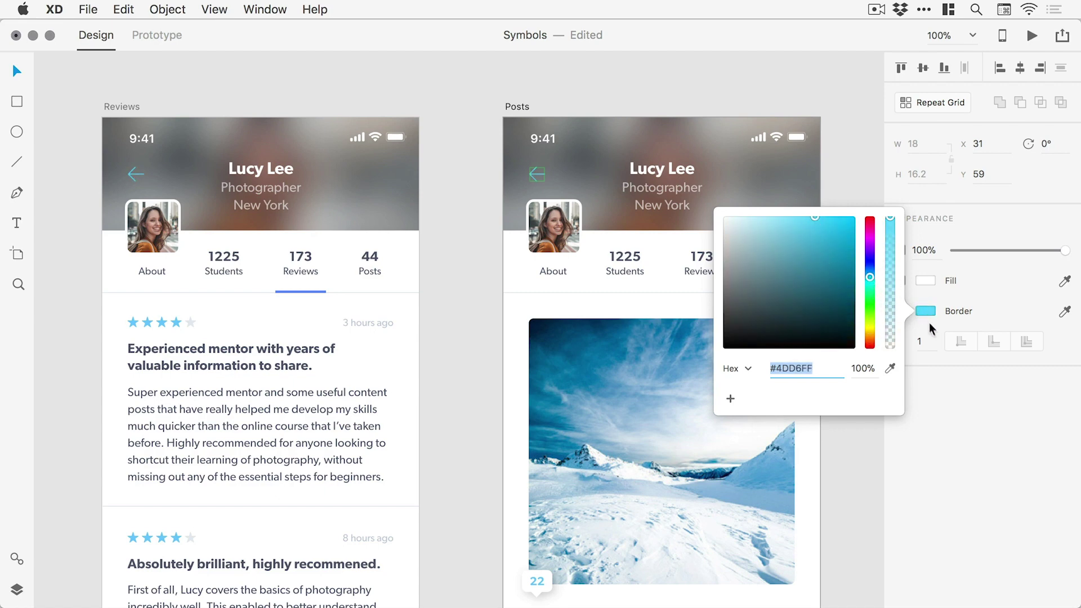
click(928, 341)
text(2)
key(Return)
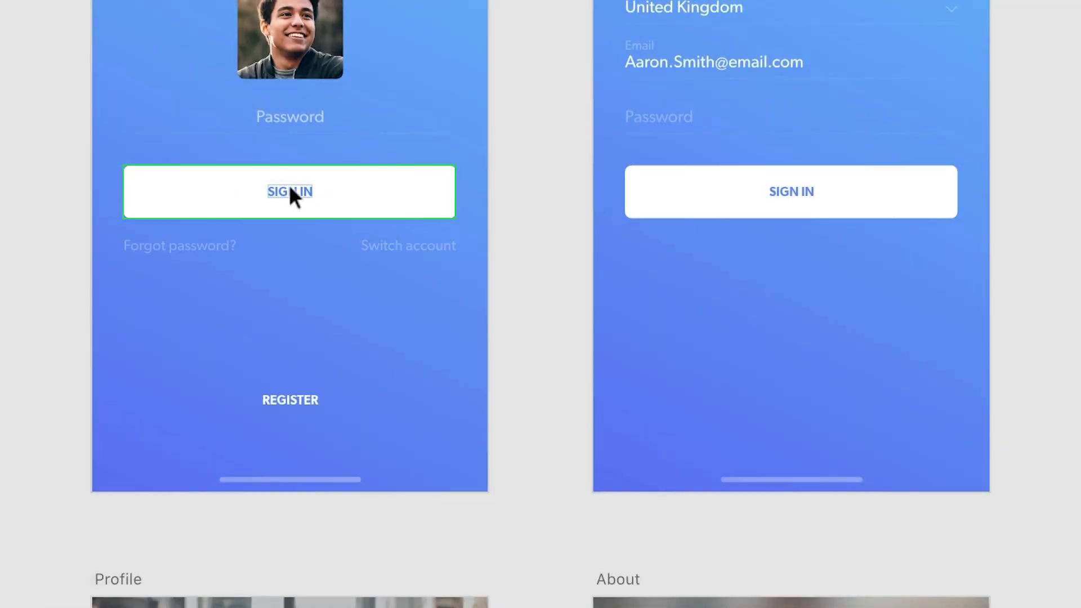
Step: Relabel the SIGN IN button as REGISTER and apply it via Update All Symbols
double_click(290, 188)
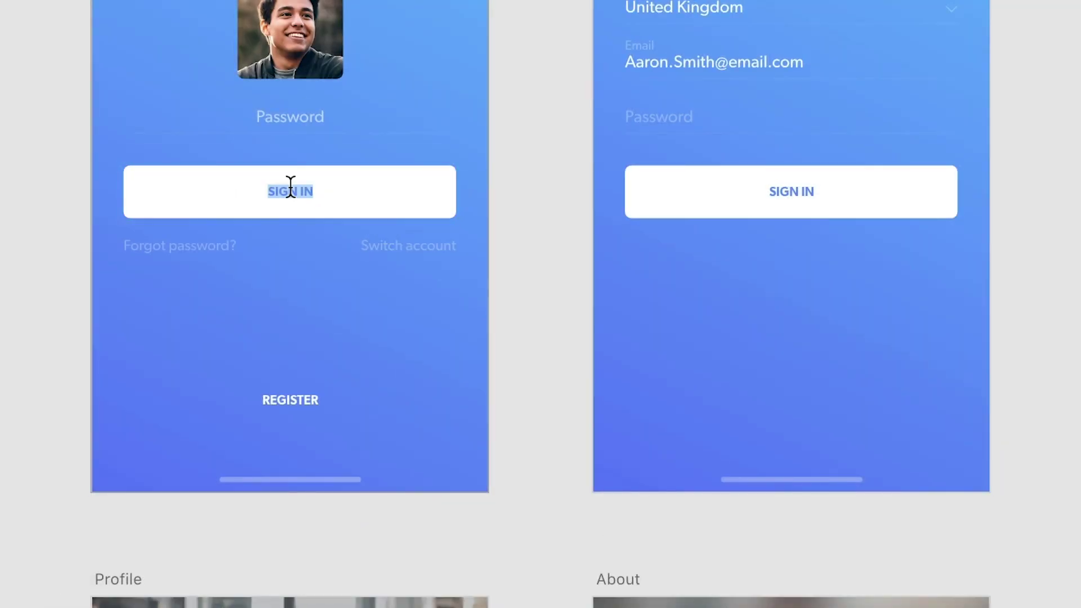
text(REGISTER)
right_click(289, 191)
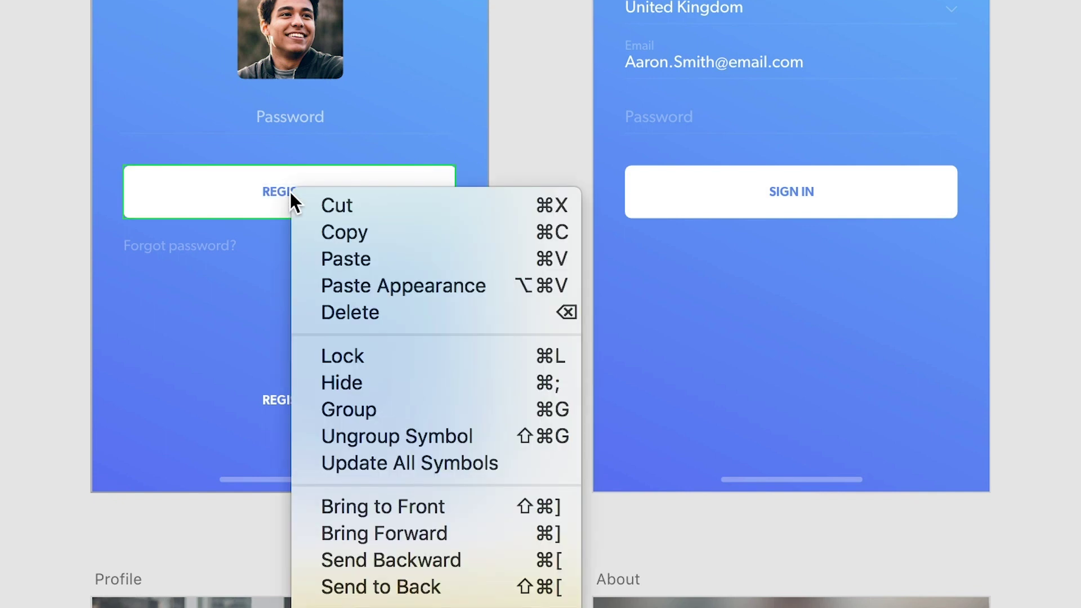
click(322, 460)
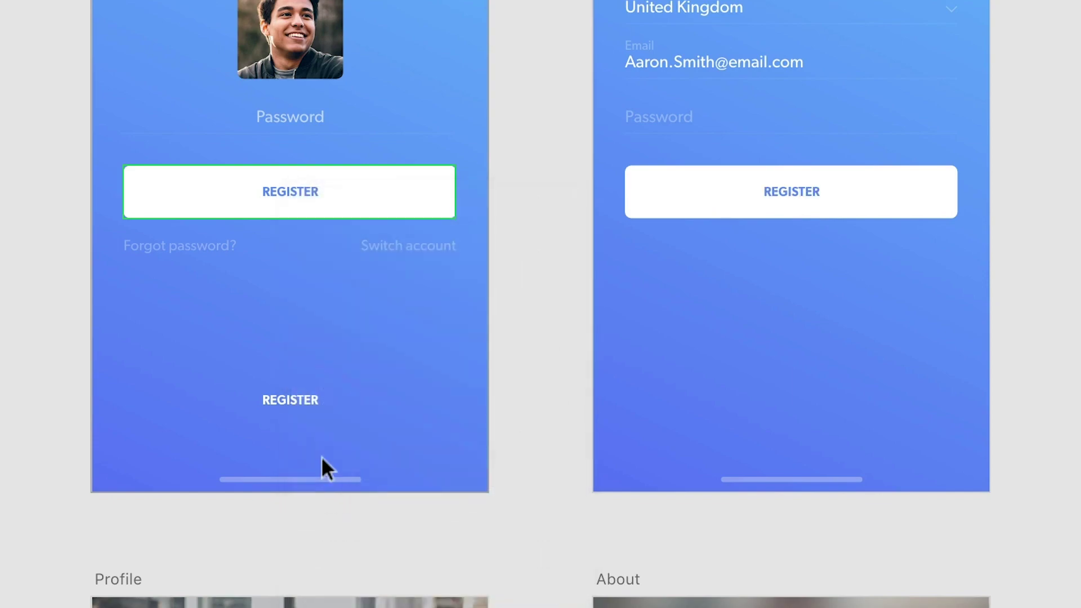